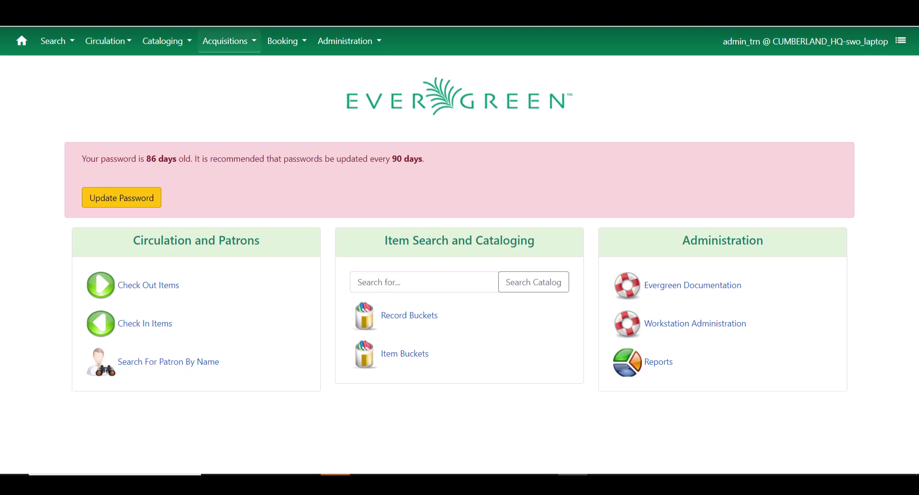
# Step: From Acquisitions > Selection Lists, start a new selection list named 202311Fiction
pyautogui.click(225, 41)
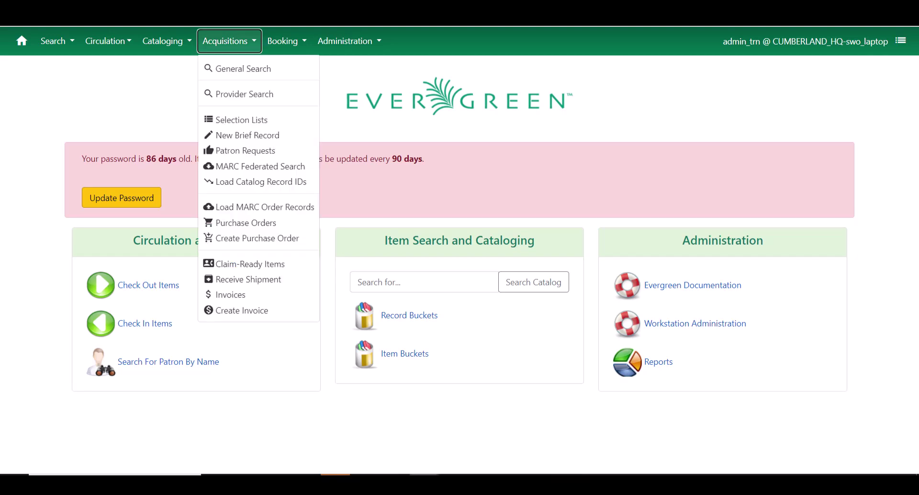
pyautogui.click(242, 120)
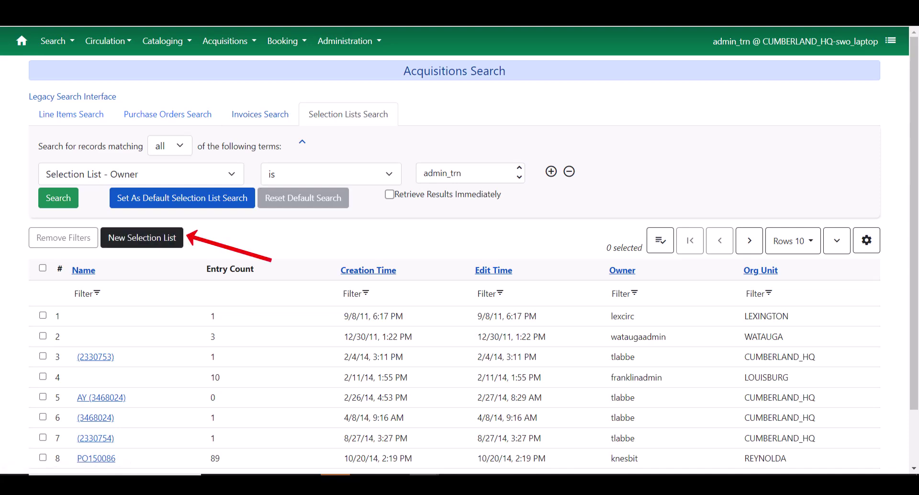
pyautogui.click(142, 238)
pyautogui.write('2023')
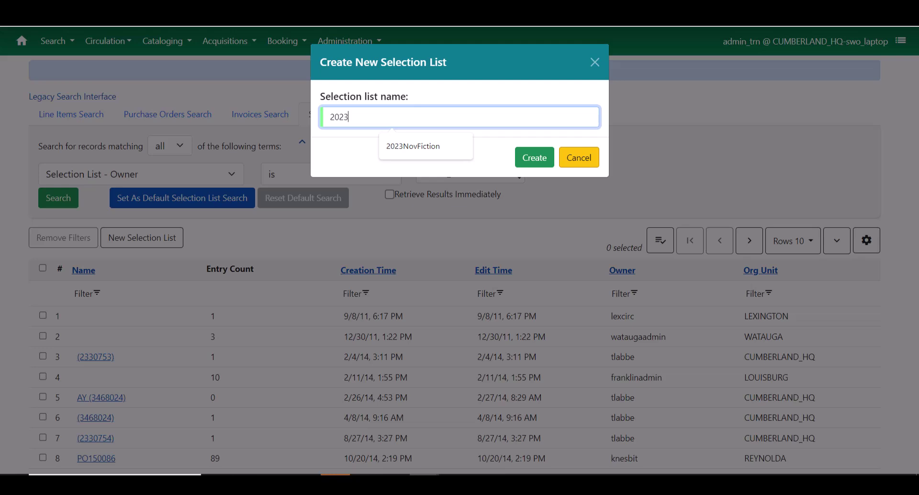
pyautogui.write('11')
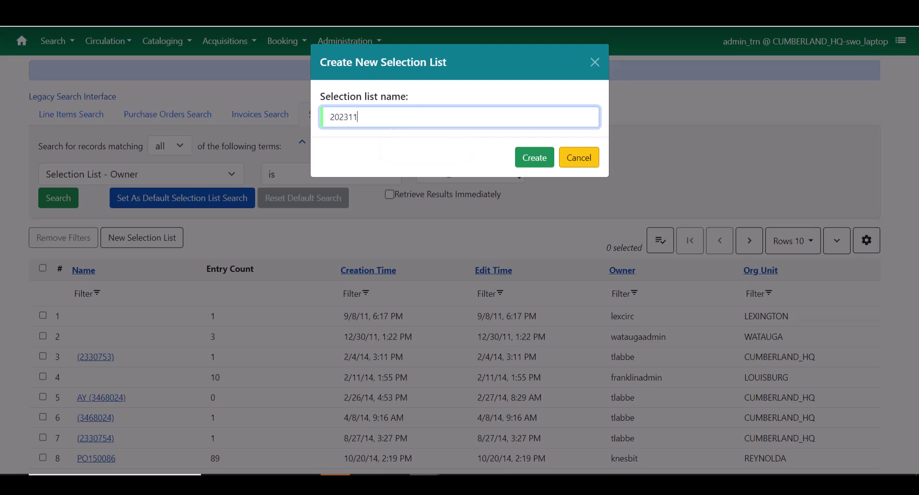
pyautogui.write('Fiction')
# Step: Confirm creation of the 202311Fiction selection list, opening its empty page
pyautogui.press('Return')
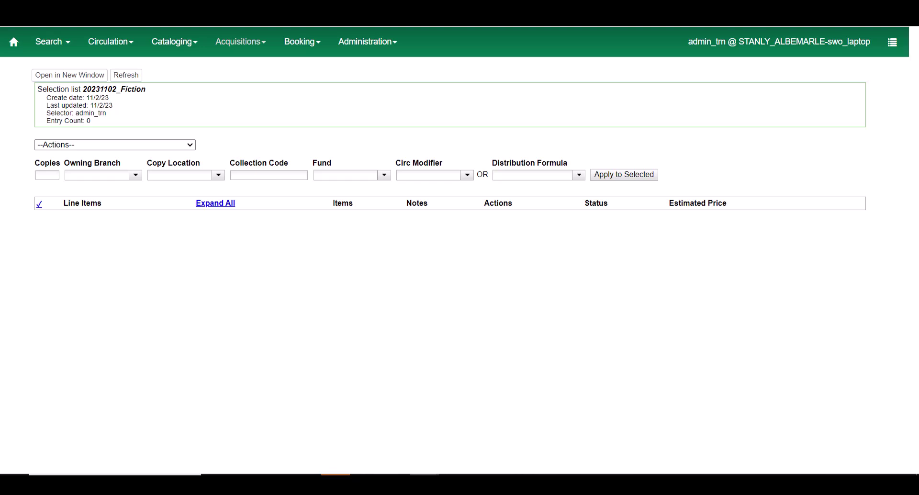
# Step: Look through the selection list Actions menu, then make new line item notes vendor-public
pyautogui.click(115, 145)
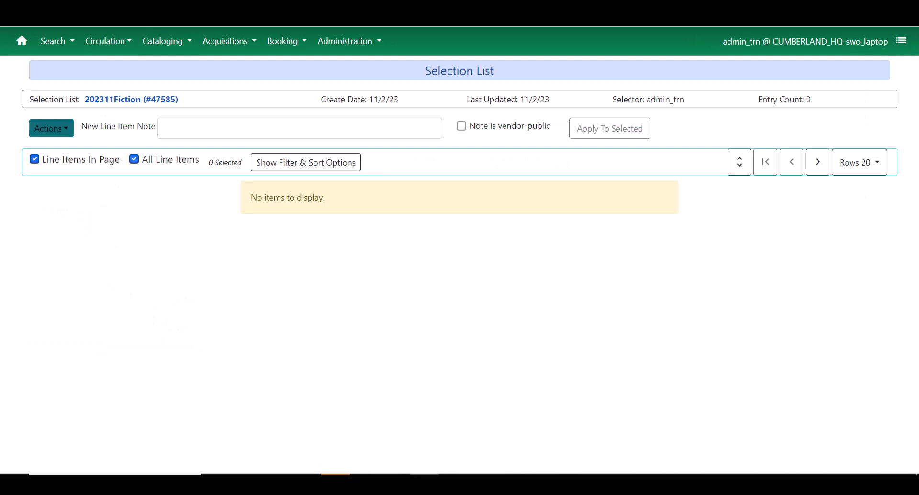
pyautogui.click(51, 129)
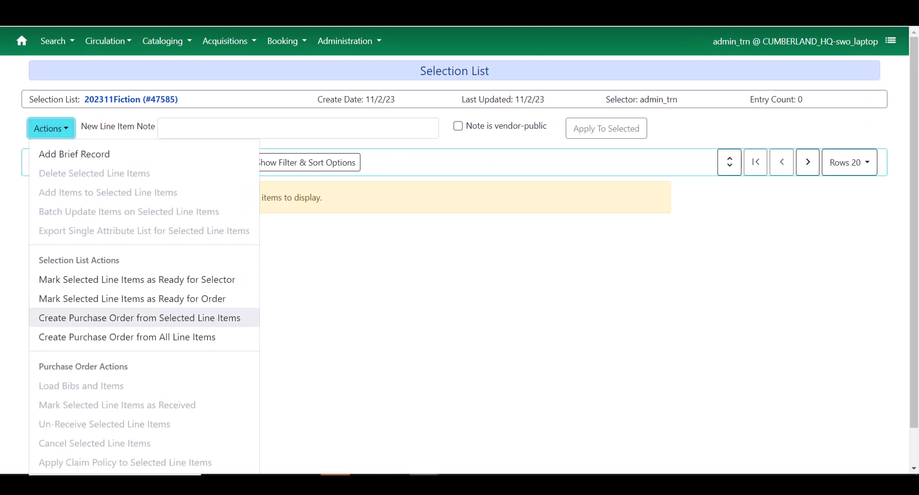
pyautogui.scroll(-1, 139, 318)
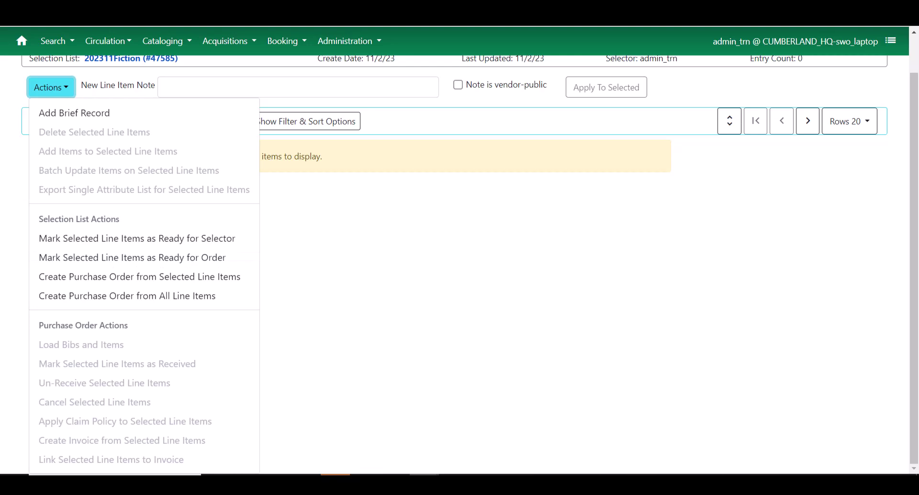
pyautogui.press('Escape')
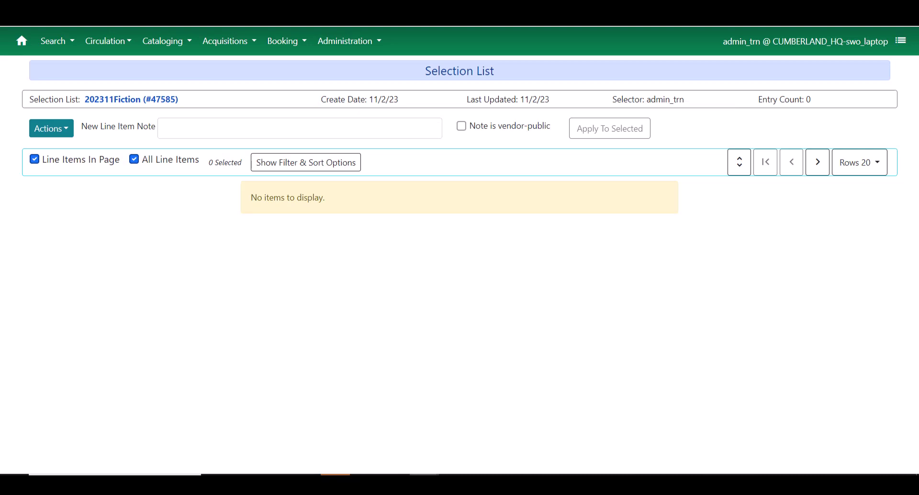
pyautogui.click(462, 126)
# Step: Run a staff catalog keyword search for 'shark heart' and open the Shark heart record
pyautogui.click(168, 40)
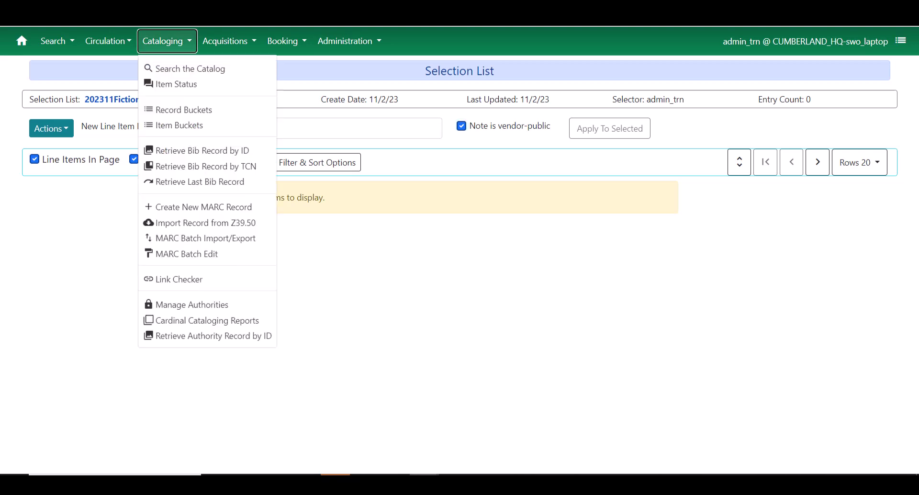
pyautogui.click(191, 69)
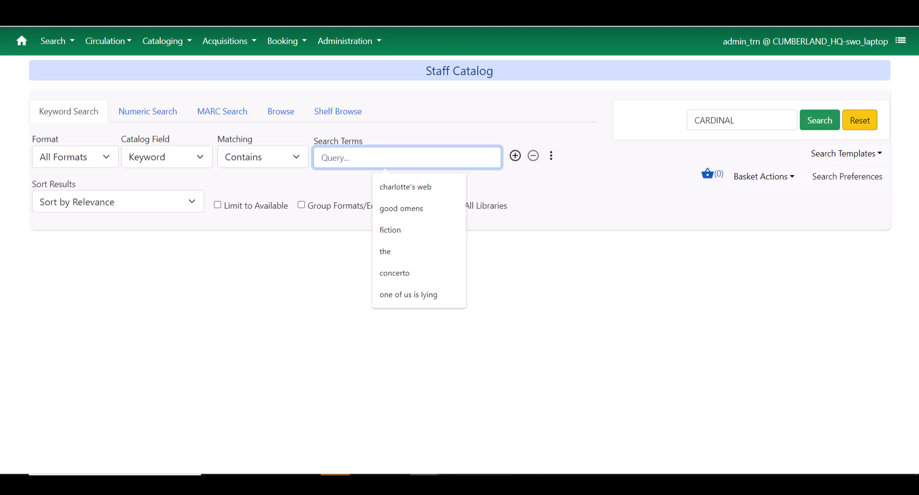
pyautogui.write('shark heart')
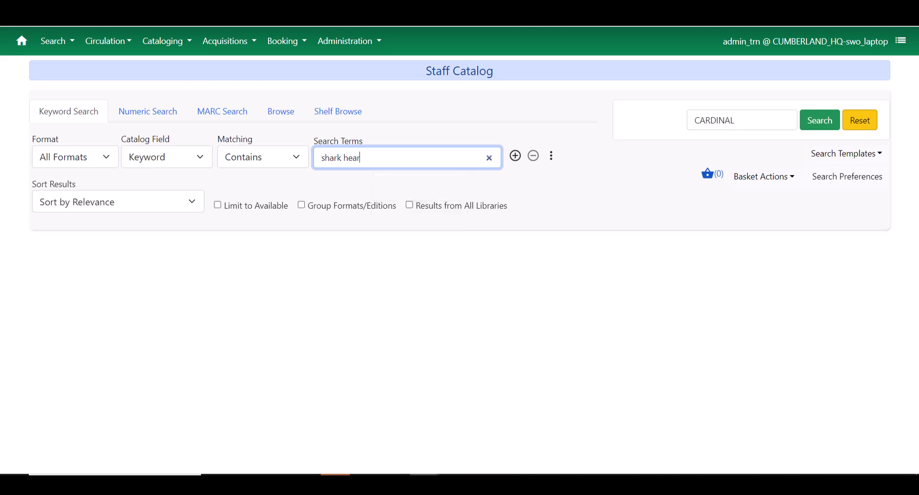
pyautogui.press('Return')
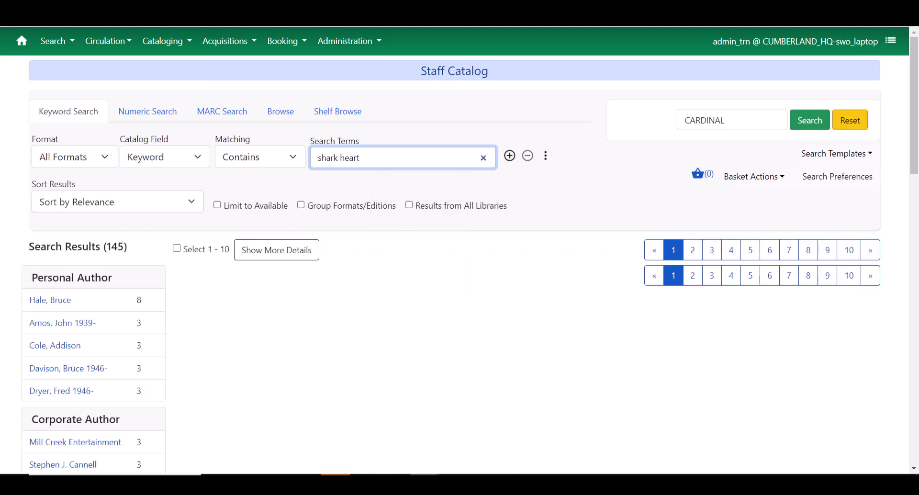
pyautogui.scroll(-2, 460, 264)
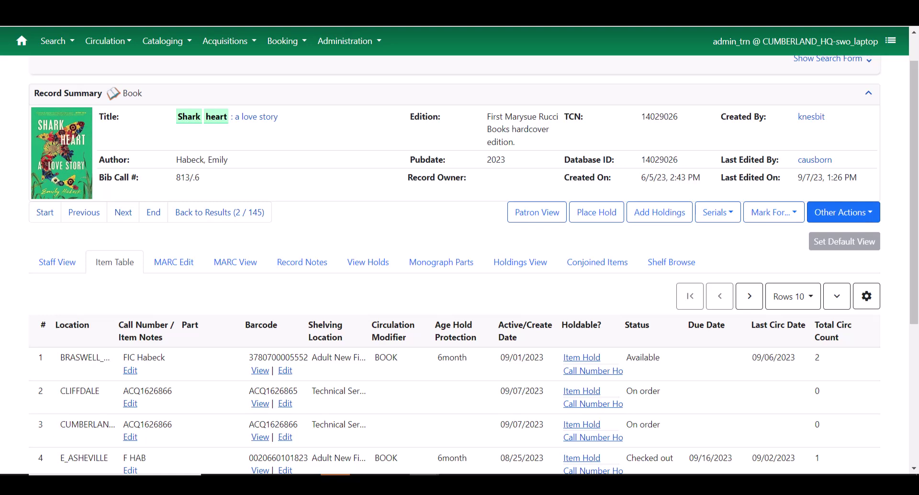
# Step: Show the Shark heart record's related orders via Other Actions > View/Place Orders
pyautogui.click(843, 212)
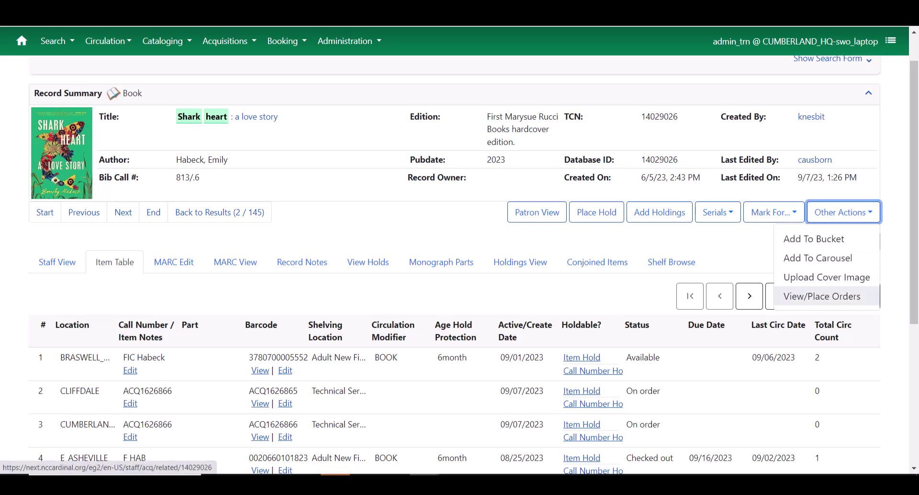
pyautogui.click(822, 296)
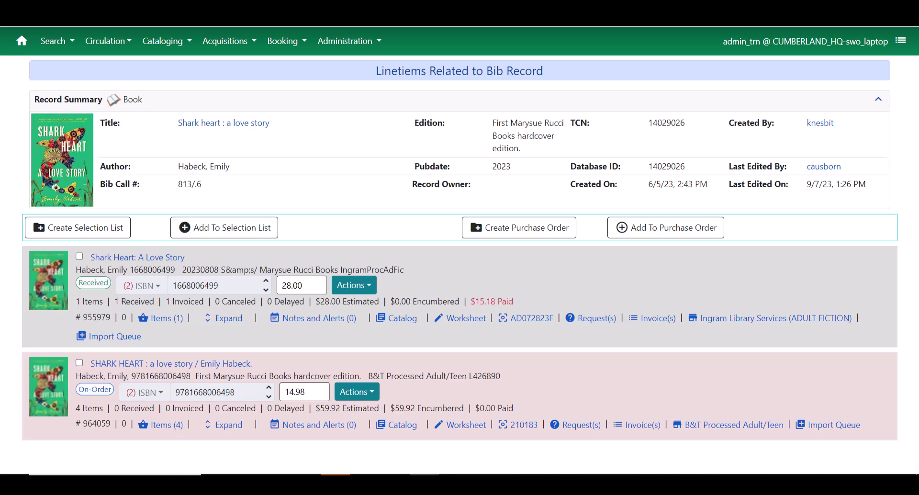
# Step: Add Shark heart as a new line item on the existing 202311Fiction selection list
pyautogui.click(224, 228)
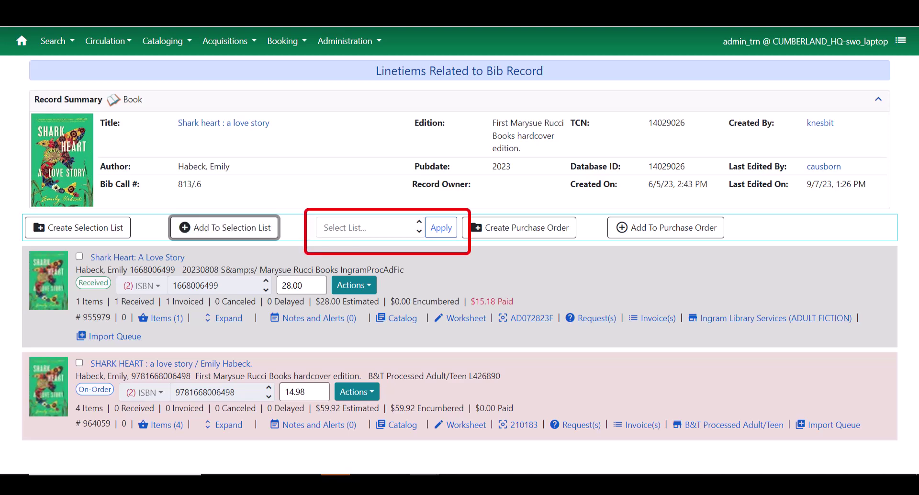
pyautogui.click(364, 228)
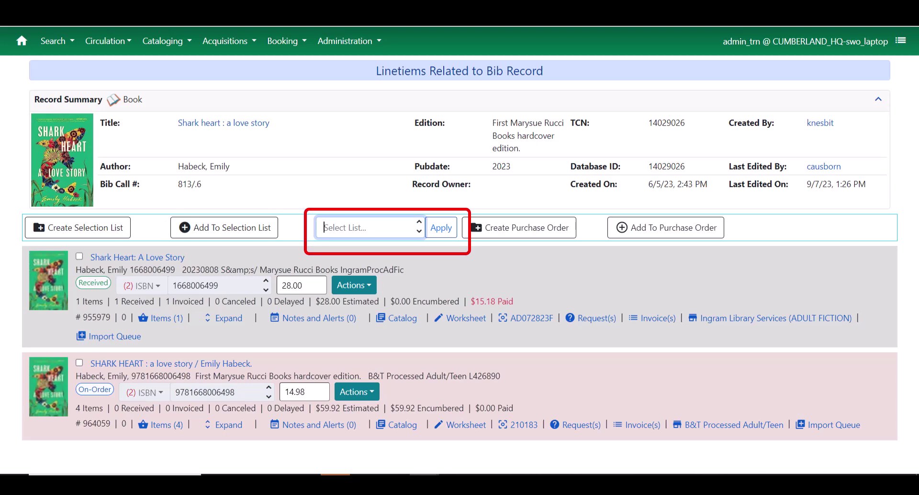
pyautogui.write('2023')
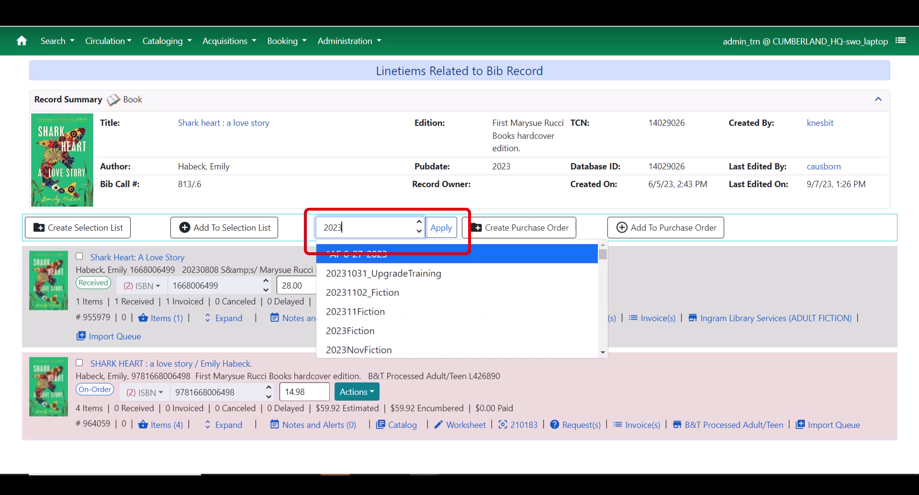
pyautogui.write('11')
pyautogui.press('Down')
pyautogui.press('Return')
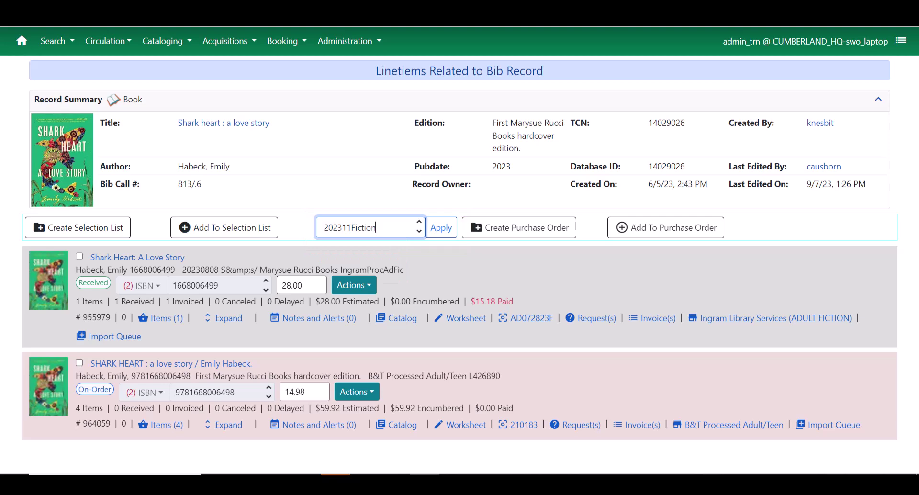
pyautogui.click(441, 227)
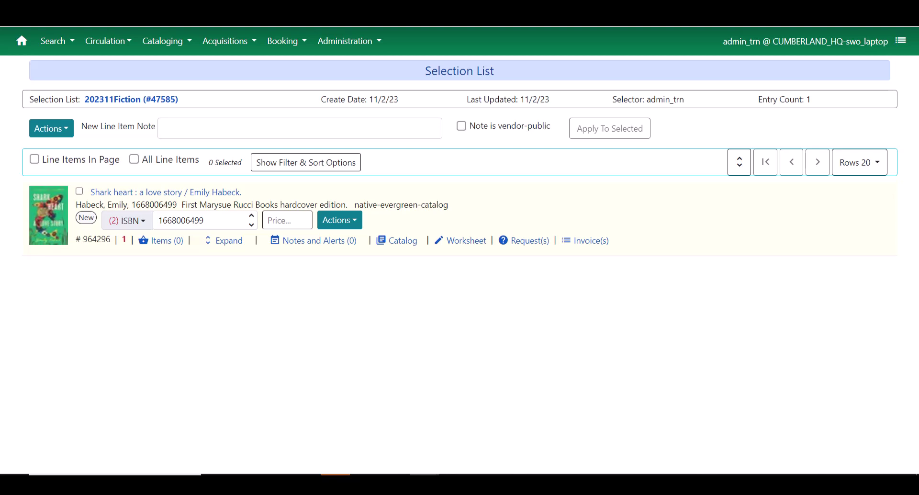
pyautogui.click(339, 220)
pyautogui.press('Escape')
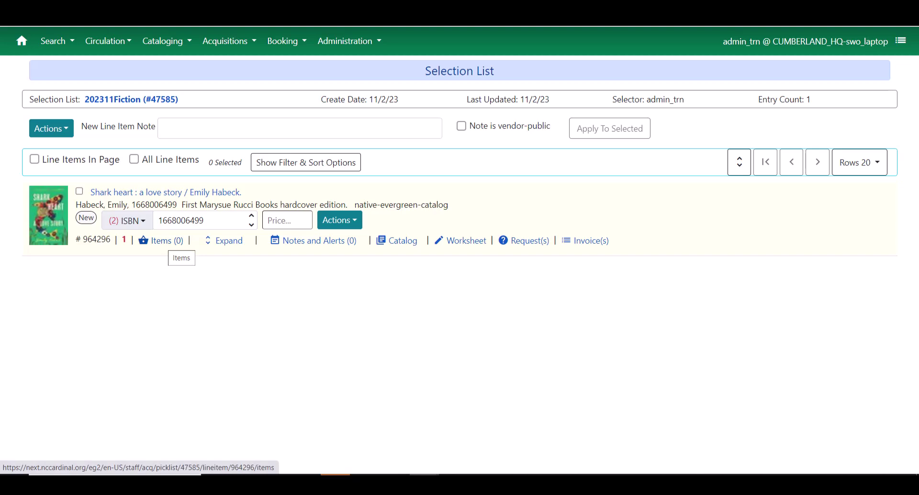
# Step: Open the line item's copies and set the first copy's shelving location to Adult Fiction (CARDINAL)
pyautogui.click(162, 240)
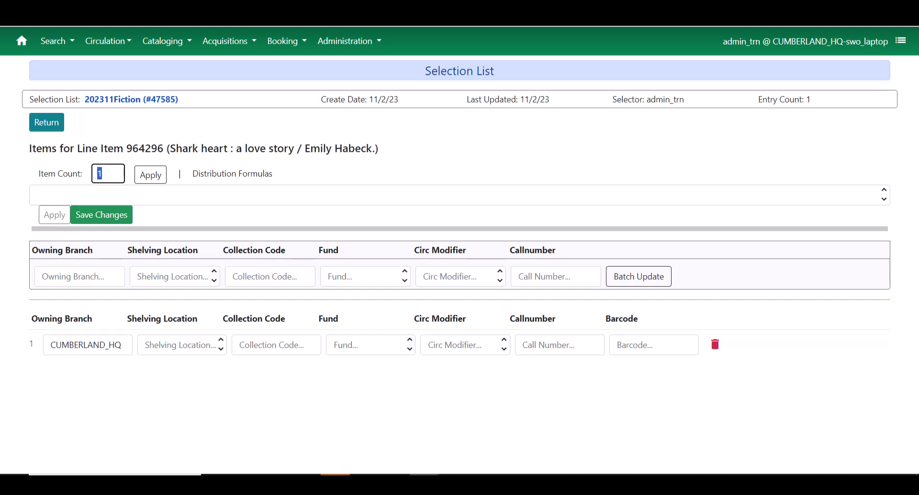
pyautogui.click(177, 345)
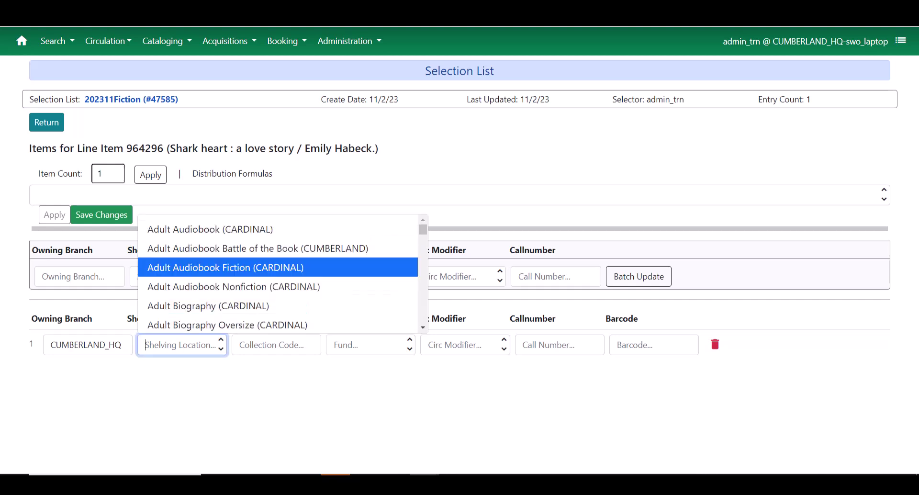
pyautogui.press('Down')
pyautogui.press('Down')
pyautogui.press('Down')
pyautogui.press('Down')
pyautogui.press('Down')
pyautogui.press('Down')
pyautogui.press('Down')
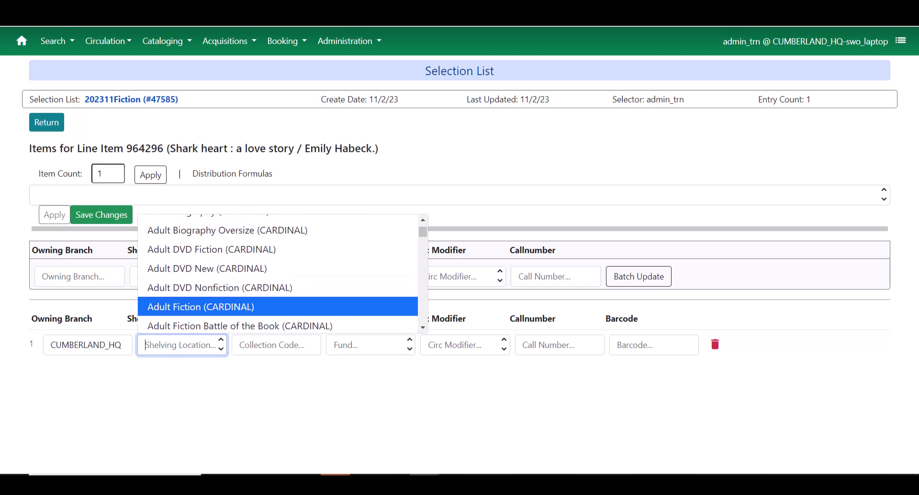
pyautogui.press('Down')
pyautogui.press('Down')
pyautogui.press('Down')
pyautogui.press('Down')
pyautogui.press('Down')
pyautogui.press('Down')
pyautogui.press('Up')
pyautogui.press('Up')
pyautogui.press('Up')
pyautogui.press('Up')
pyautogui.press('Up')
pyautogui.press('Up')
pyautogui.press('Up')
pyautogui.press('Down')
pyautogui.press('Return')
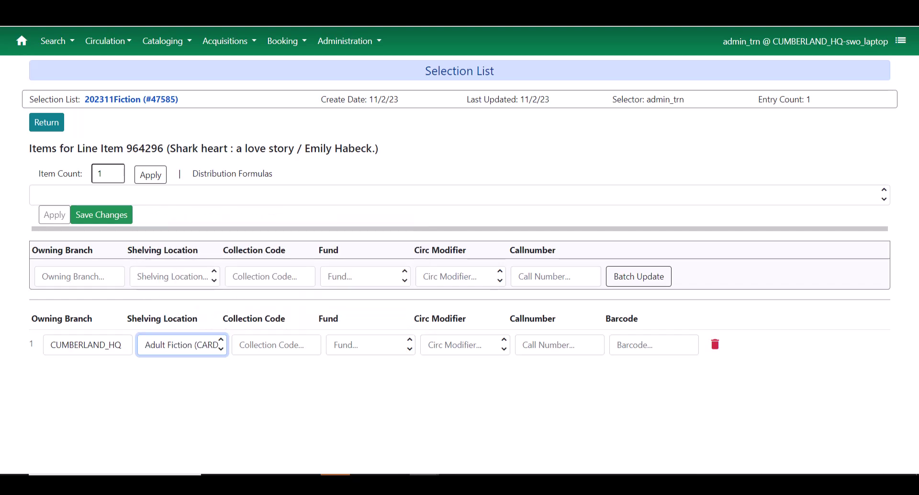
# Step: Assign fund AF BOR (2024), fill in the circulation modifier, and save the copy
pyautogui.click(355, 344)
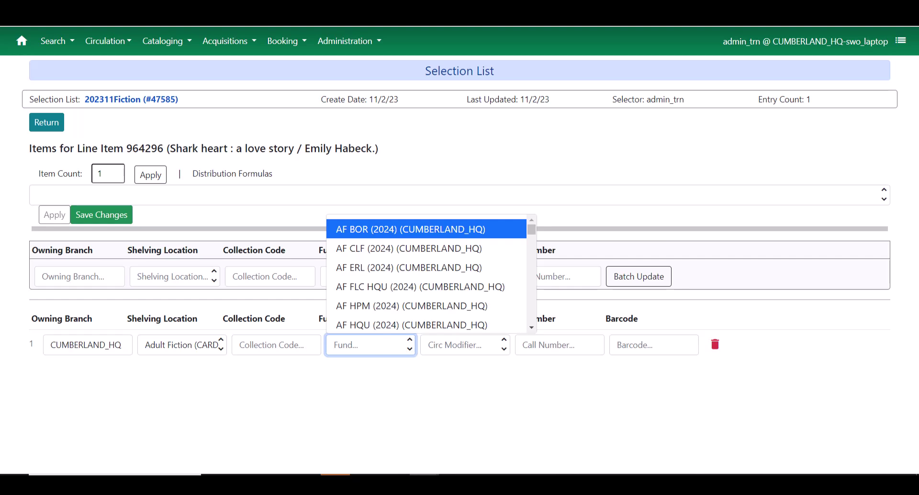
pyautogui.press('Return')
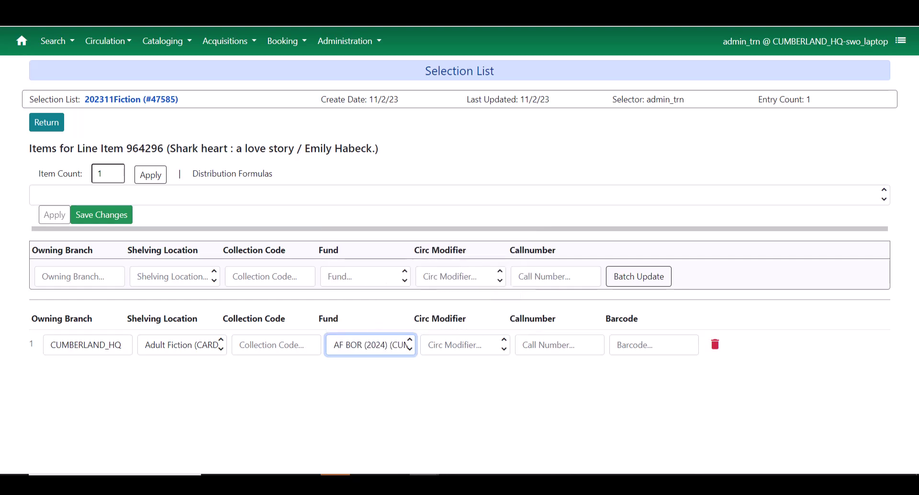
pyautogui.press('Tab')
pyautogui.write('Book')
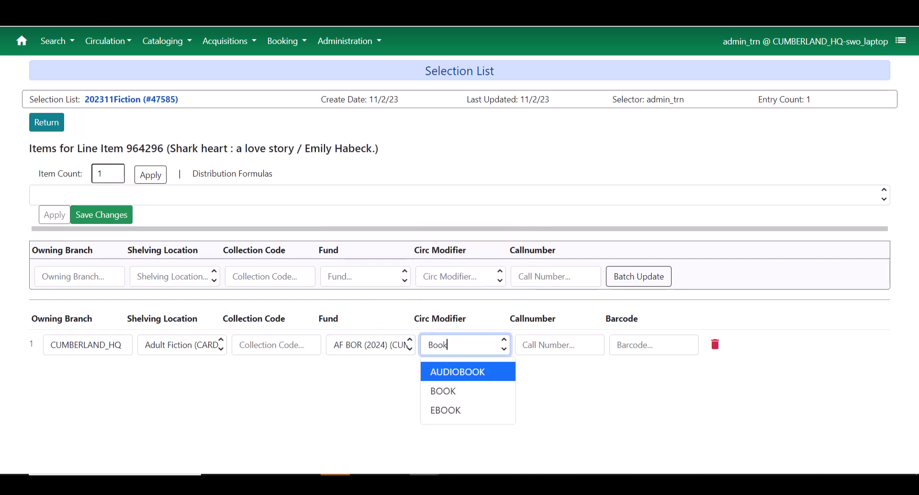
pyautogui.press('BackSpace')
pyautogui.press('BackSpace')
pyautogui.press('BackSpace')
pyautogui.write('OOK')
pyautogui.press('Tab')
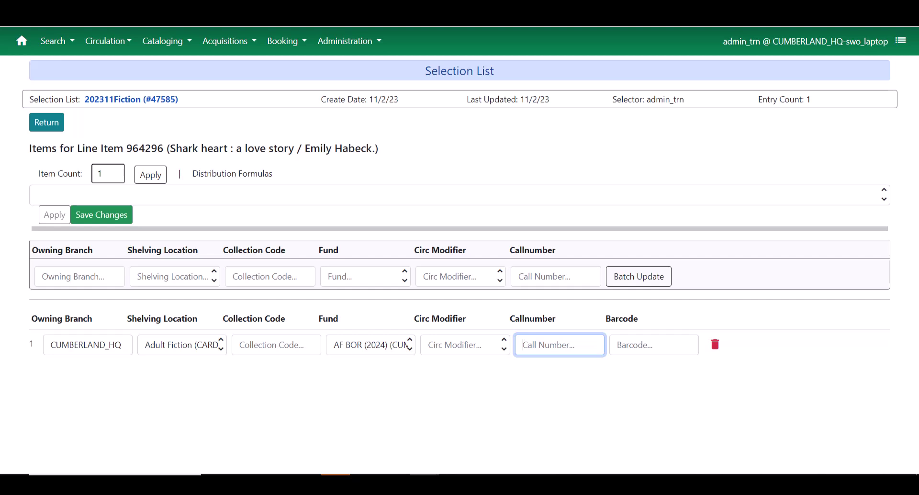
pyautogui.click(102, 215)
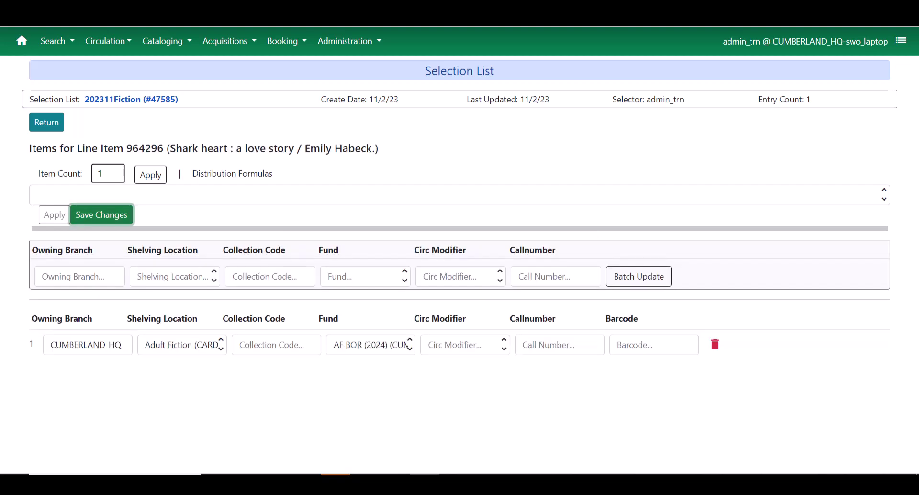
pyautogui.click(46, 122)
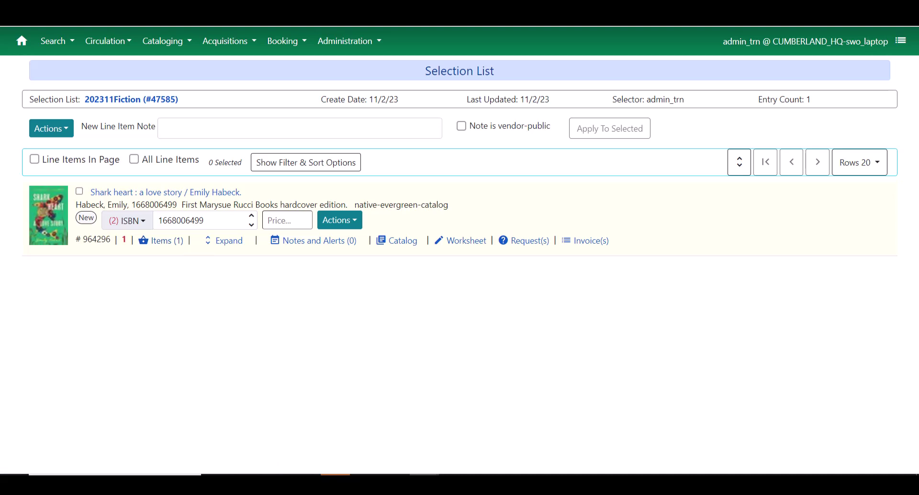
# Step: Give the Shark heart line item a price of 25.99
pyautogui.click(276, 220)
pyautogui.write('25.99')
pyautogui.press('Tab')
# Step: Show the 202311Fiction list's Actions menu with its purchase order options
pyautogui.click(51, 129)
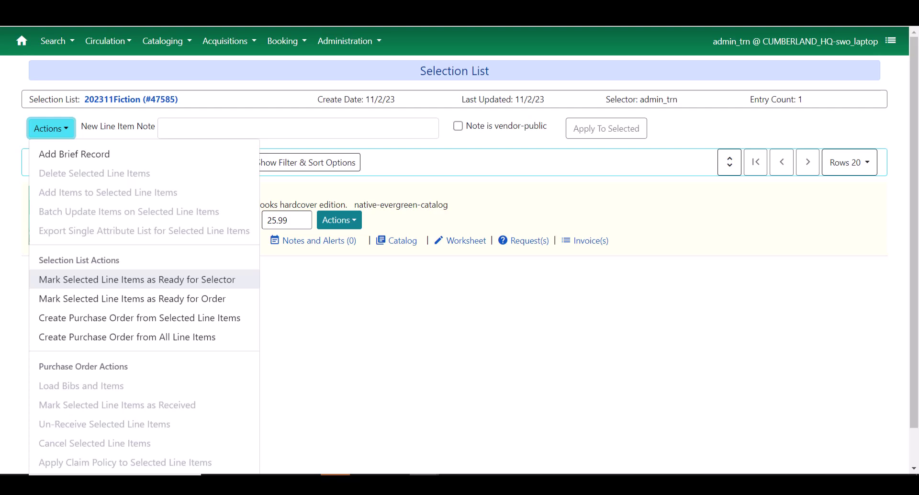